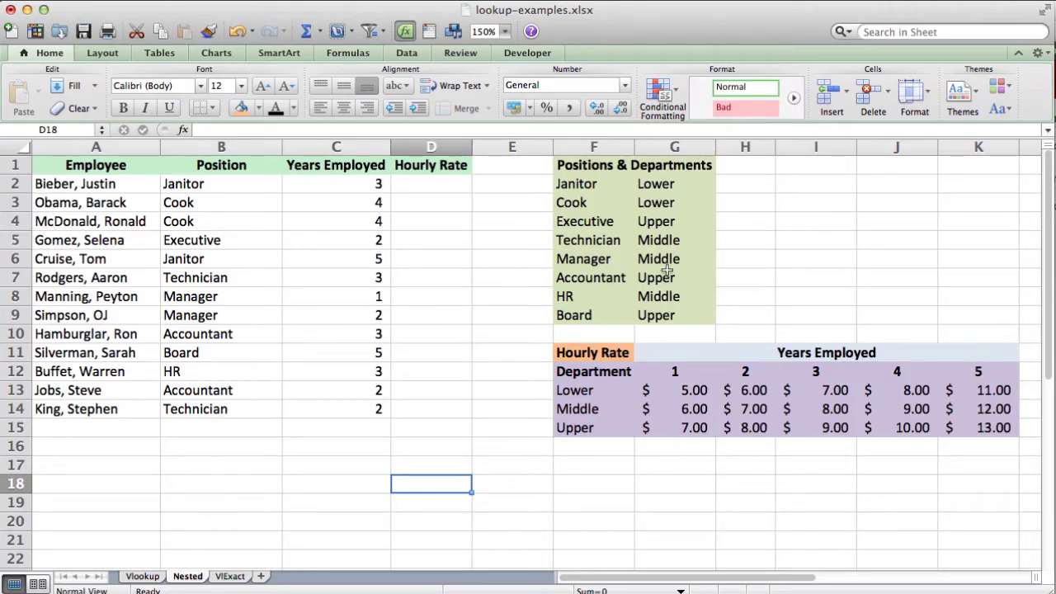
Review the department list in column G, the Years Employed values and the empty Hourly Rate cells
left_click_drag(666, 184, 671, 309)
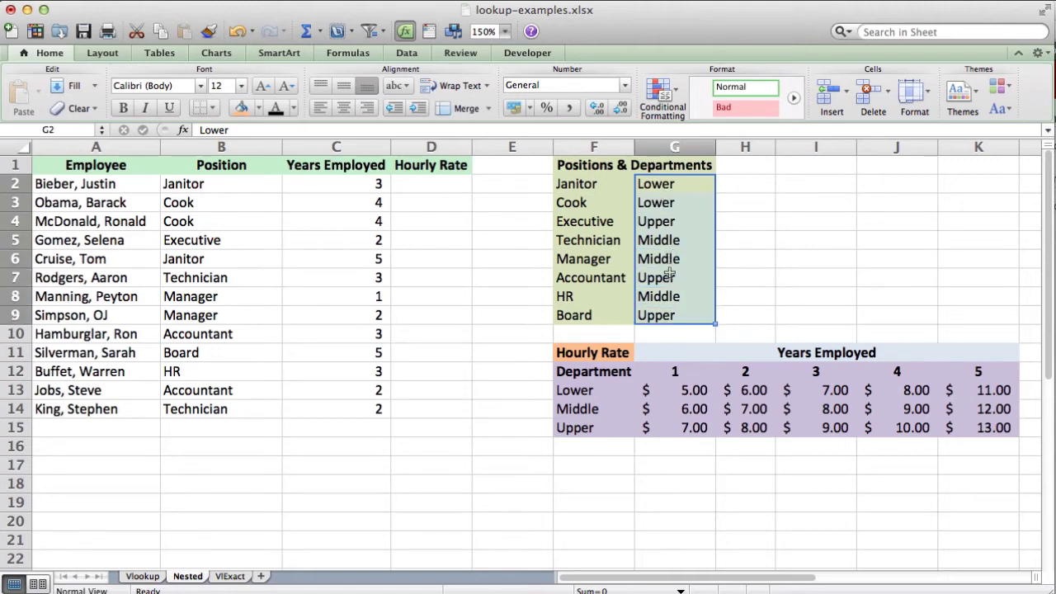
left_click(604, 483)
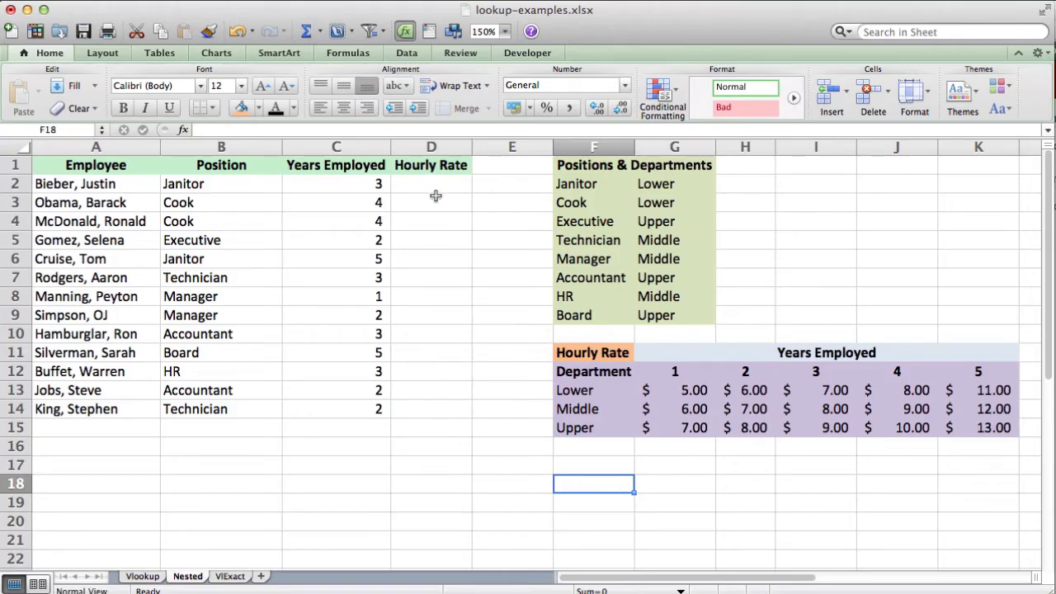
left_click_drag(356, 189, 354, 410)
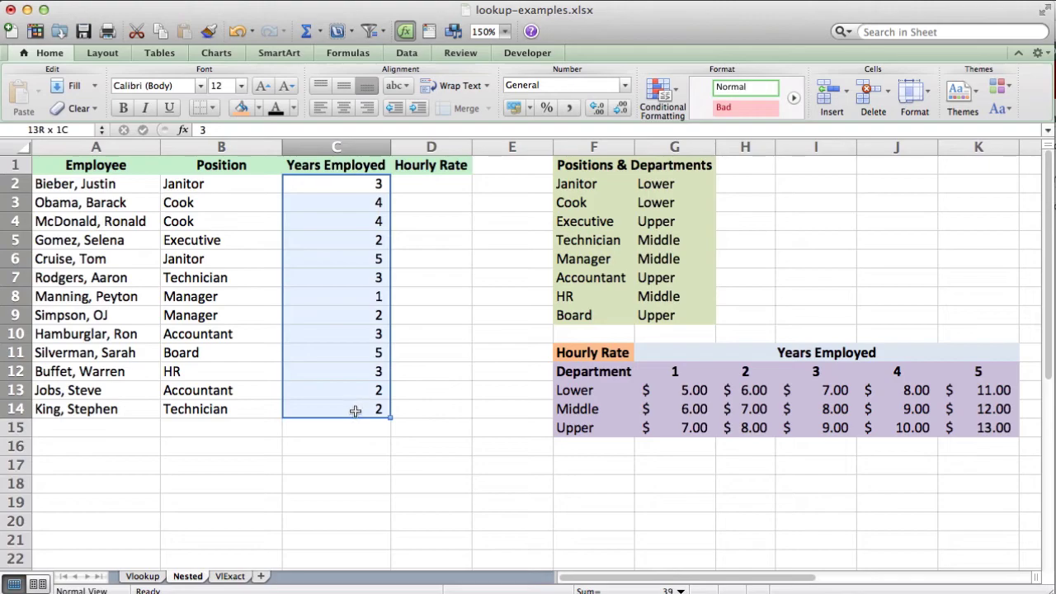
left_click(430, 185)
left_click_drag(430, 184, 439, 411)
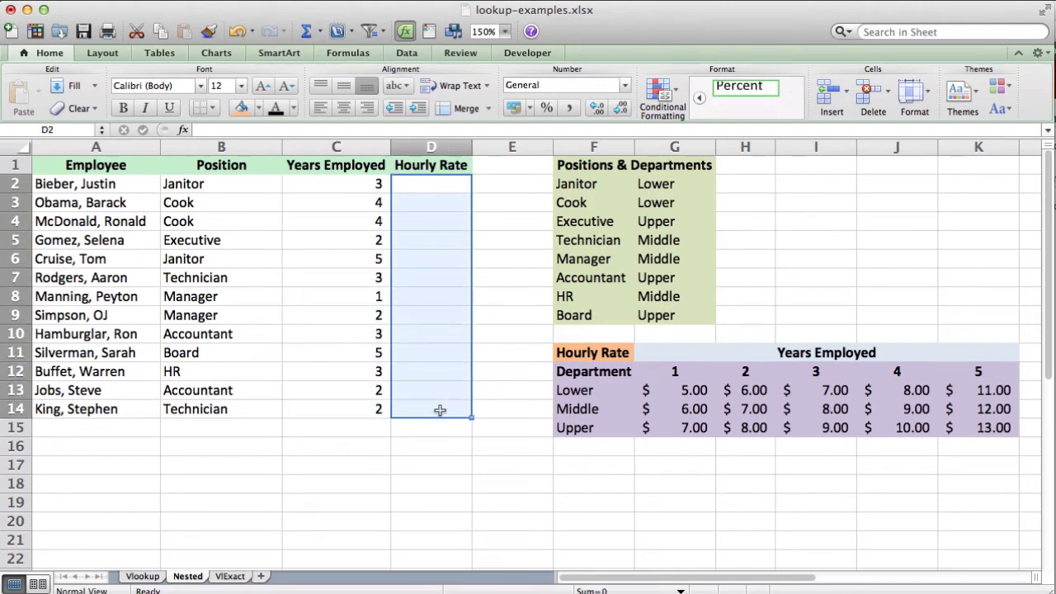
left_click(439, 449)
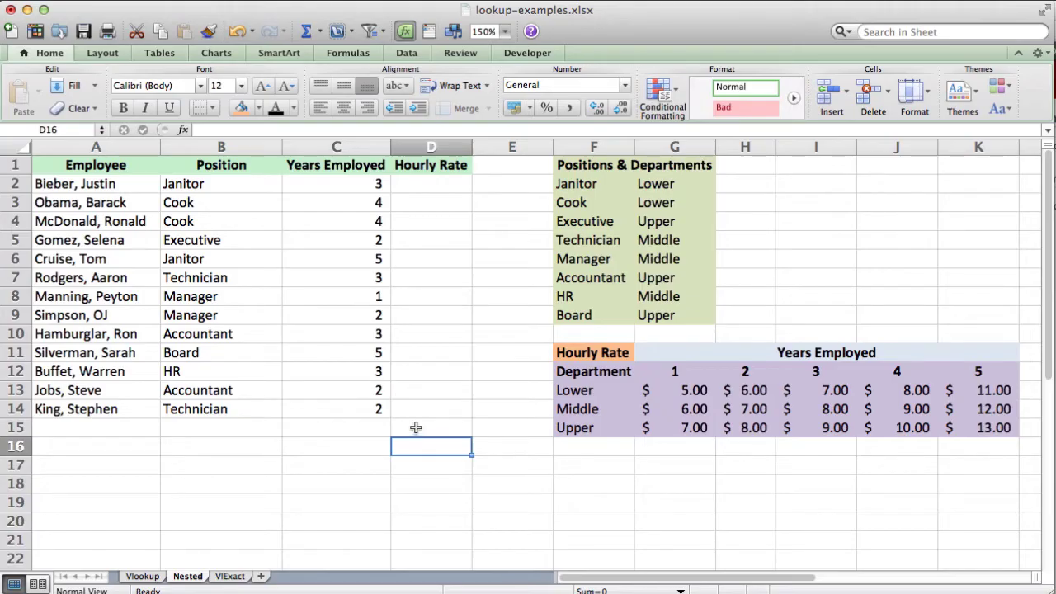
Enter an empty =VLOOKUP() function in cell D2 from the autocomplete list
left_click(422, 188)
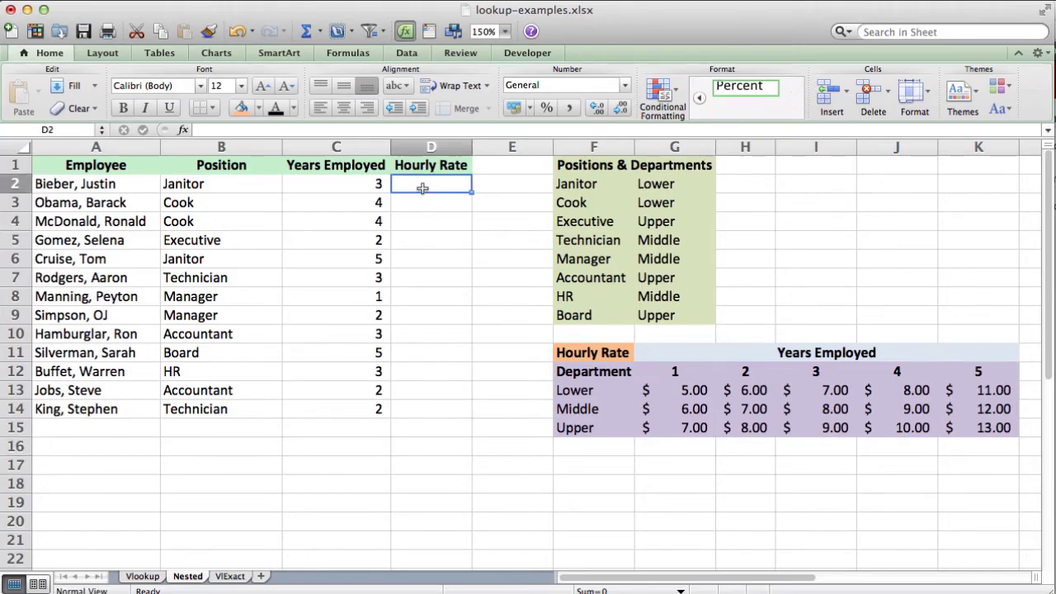
type("=v")
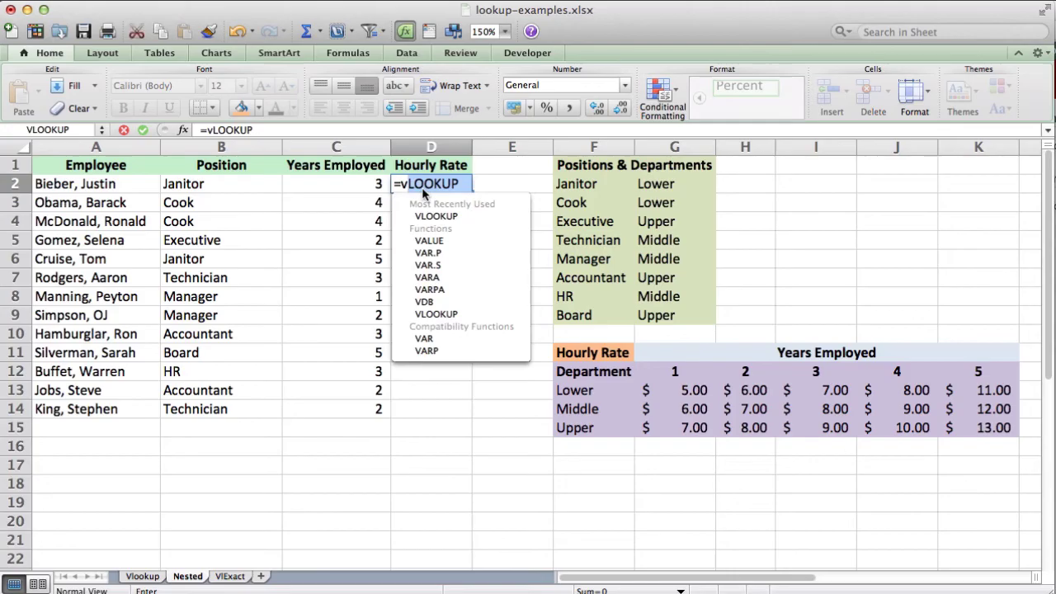
double_click(436, 216)
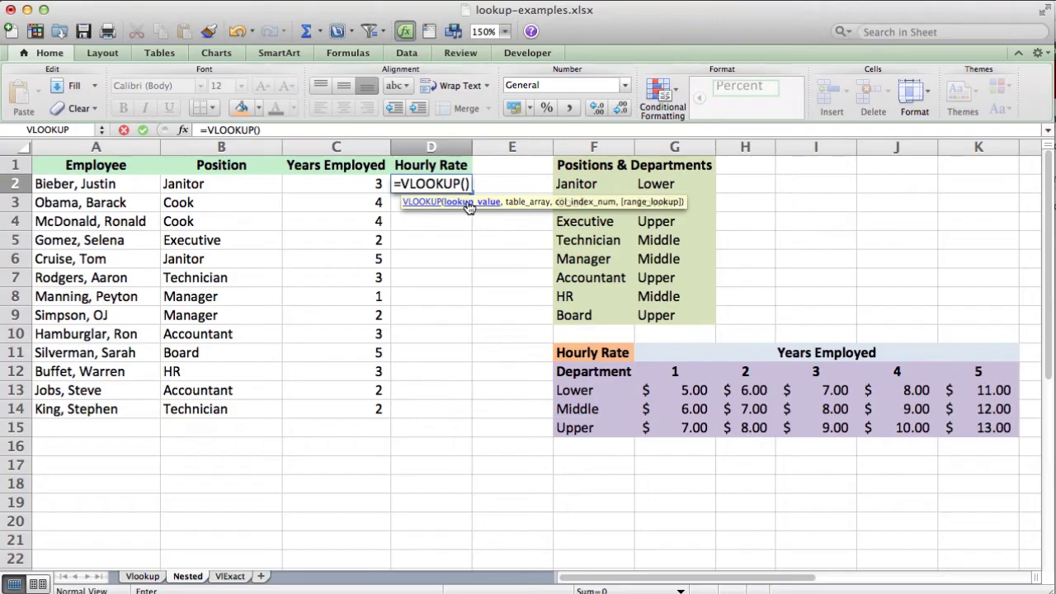
Give the lookup B2 as its value and the absolute table $F$2:$G$9
left_click(229, 184)
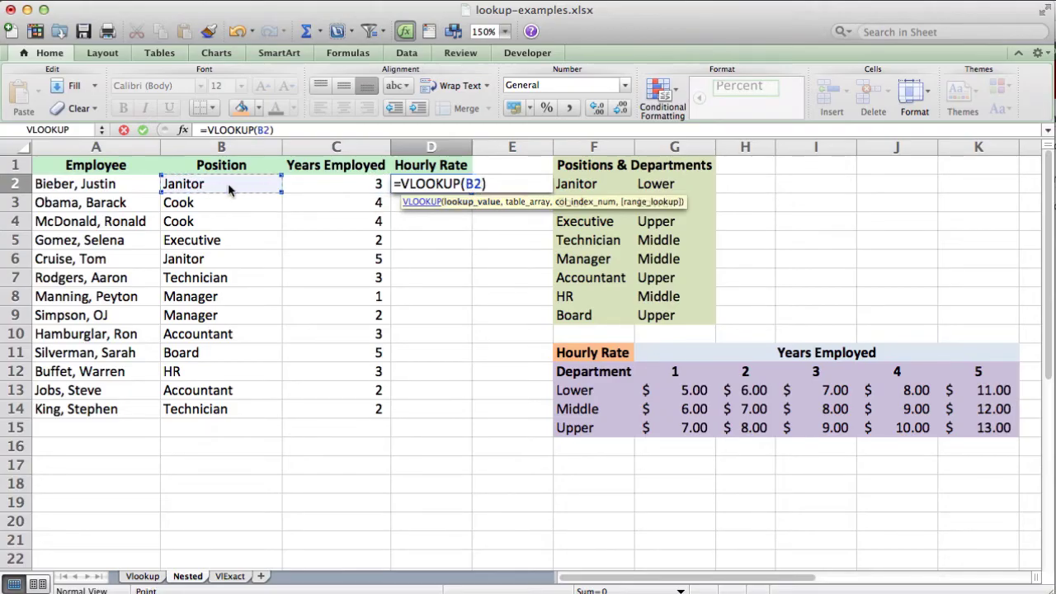
type(",")
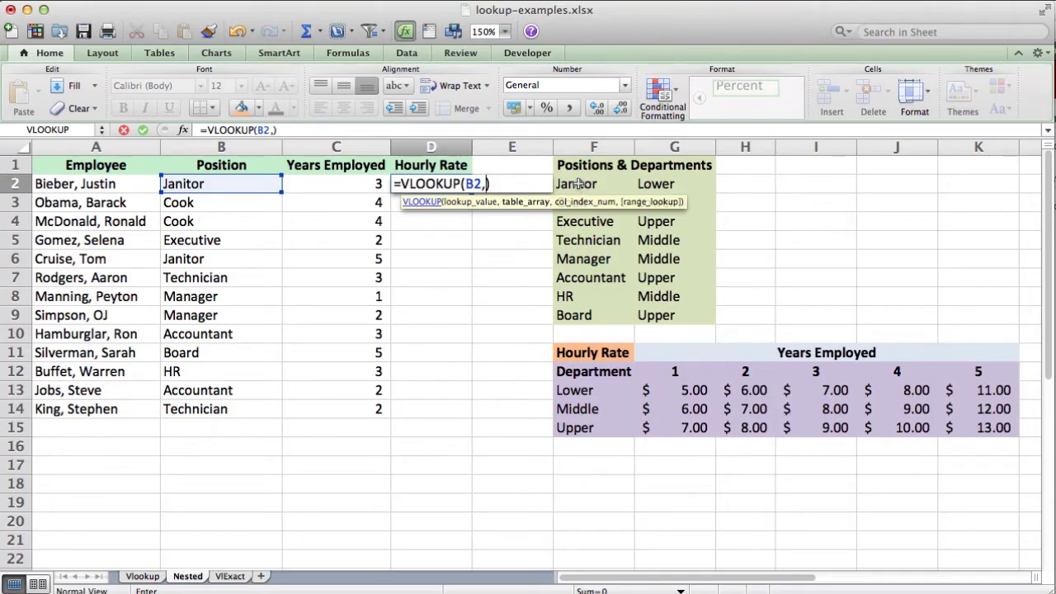
left_click_drag(575, 184, 665, 316)
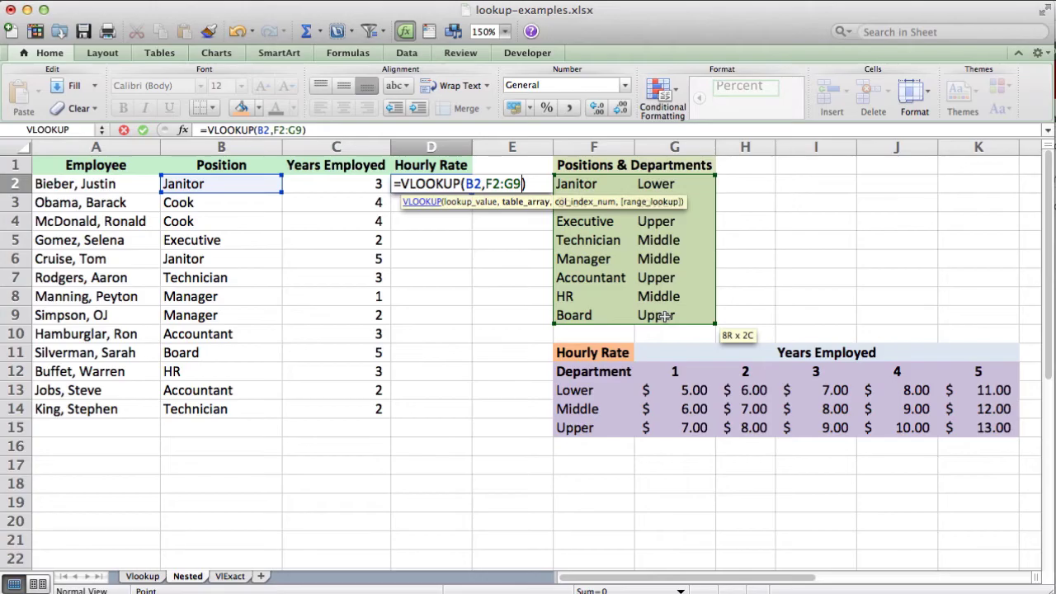
left_click_drag(664, 316, 664, 316)
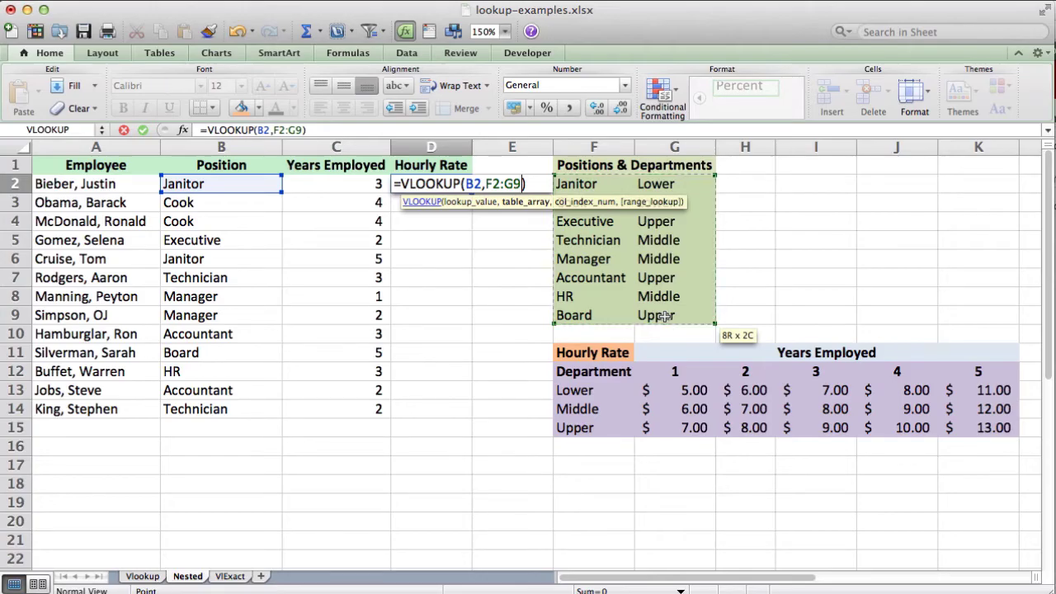
left_click_drag(522, 184, 485, 184)
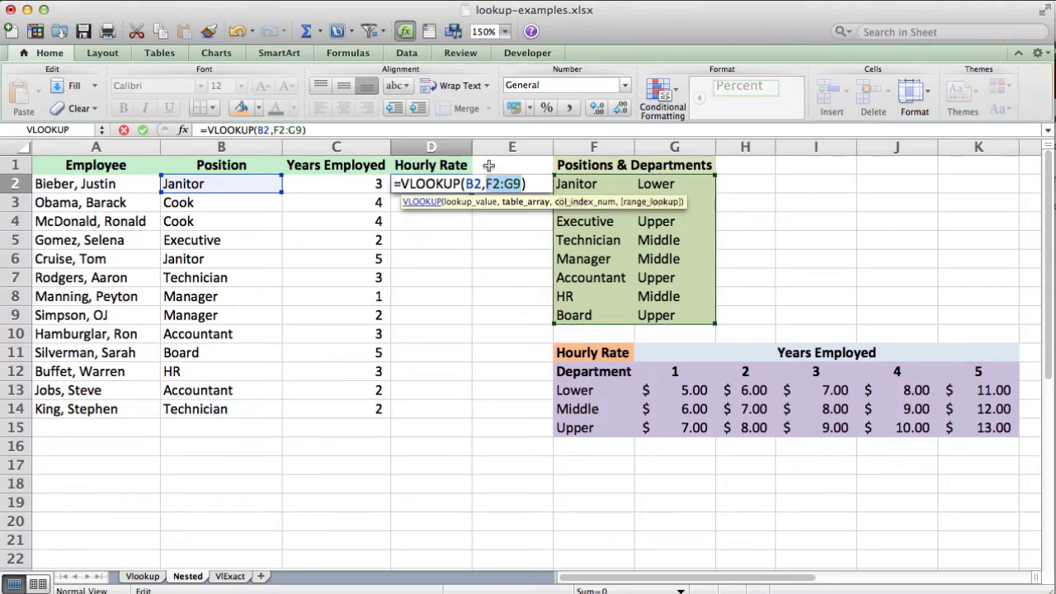
key("super+t")
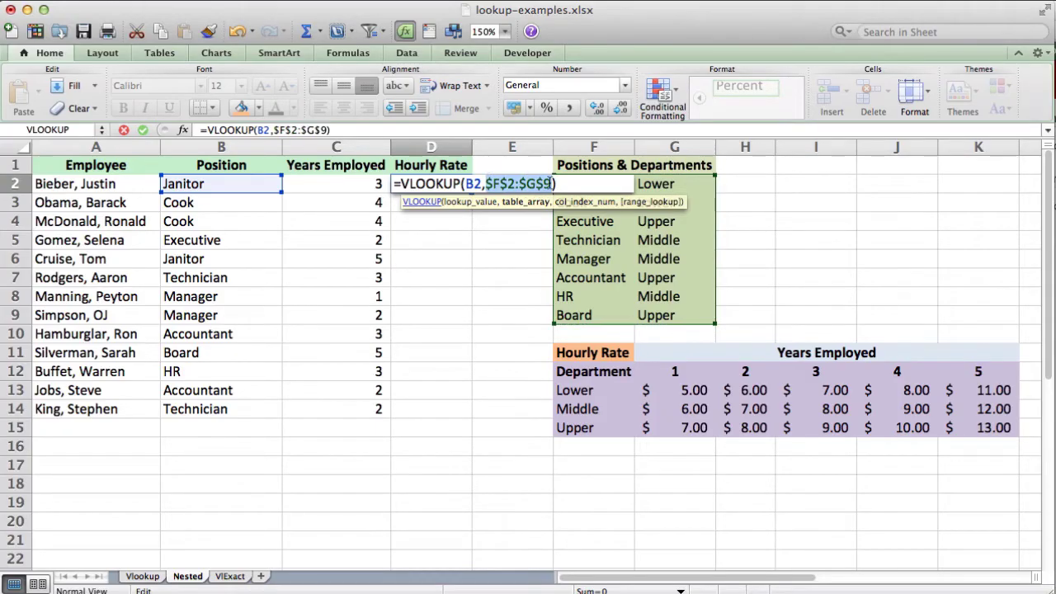
left_click(552, 183)
Finish D2 as =VLOOKUP(B2,$F$2:$G$9,2,FALSE) so it returns Lower
type(",")
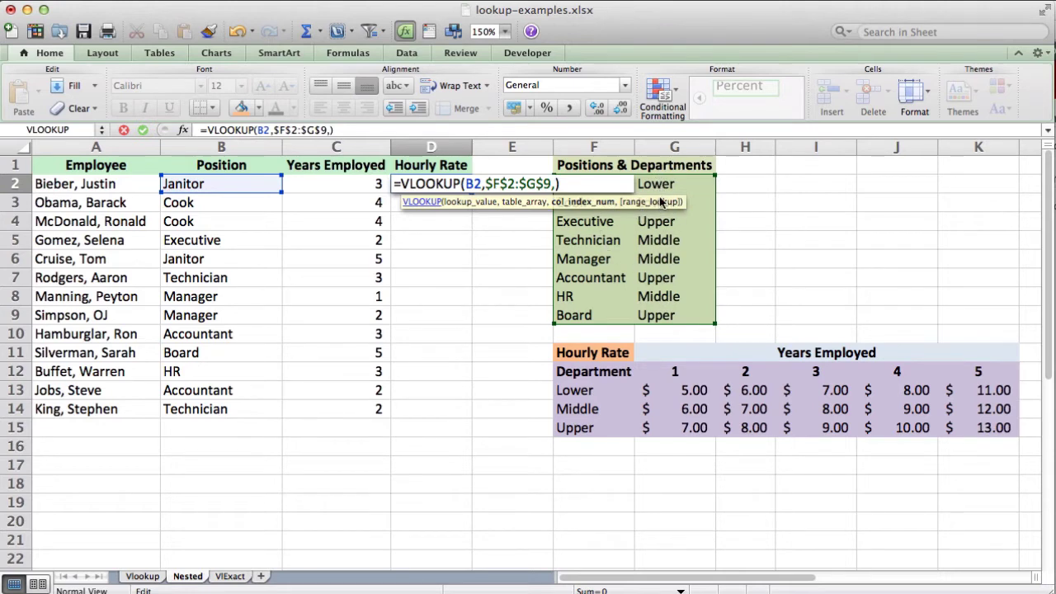
type("2,")
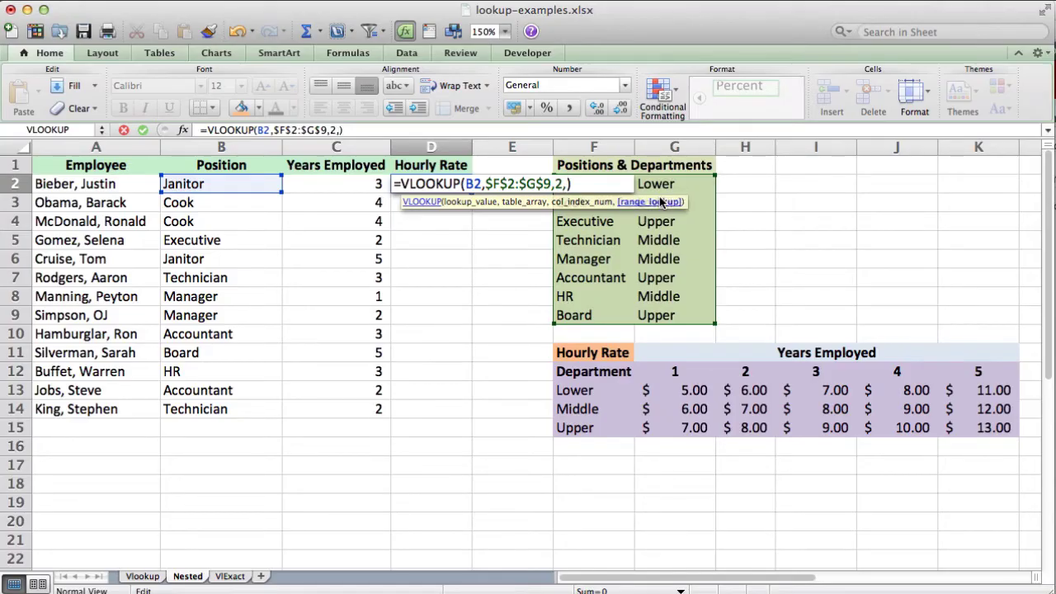
type("false")
type(")")
key("Return")
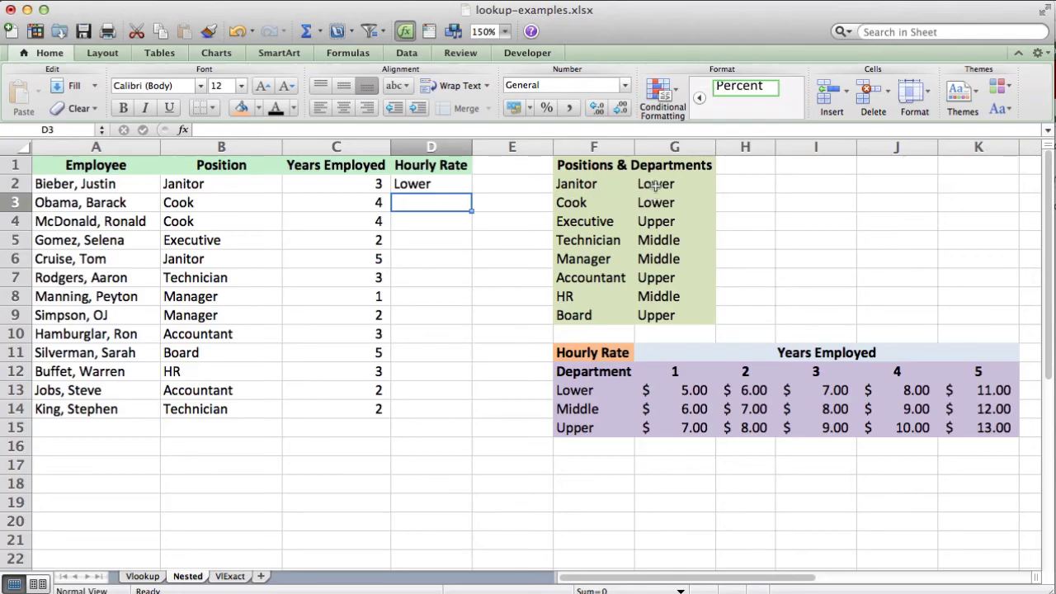
left_click(451, 187)
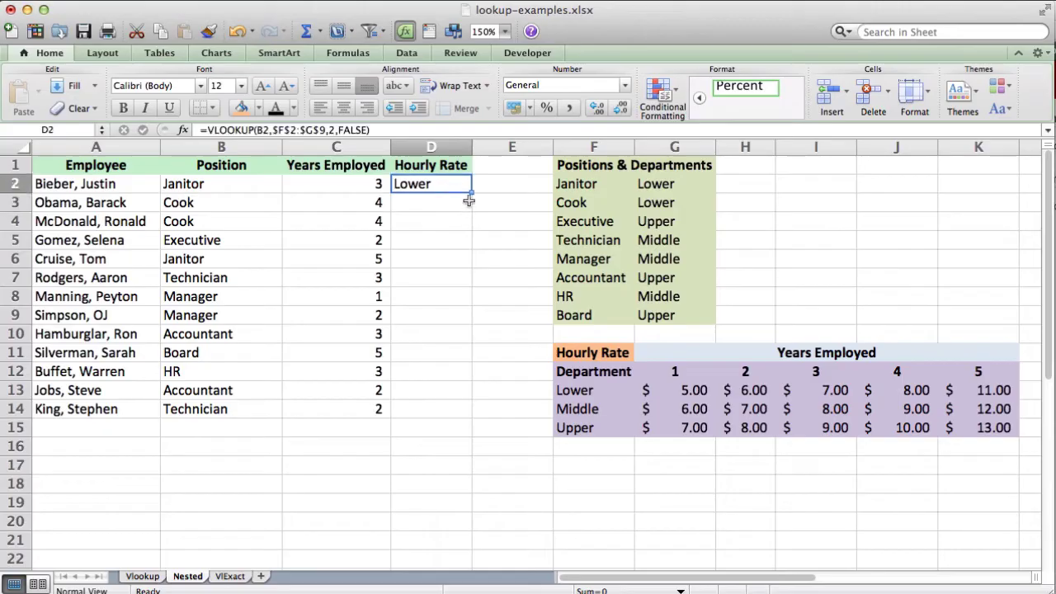
Fill D2's lookup down to D14 and confirm the Executive row returns Upper
left_click_drag(473, 193, 473, 417)
left_click(424, 433)
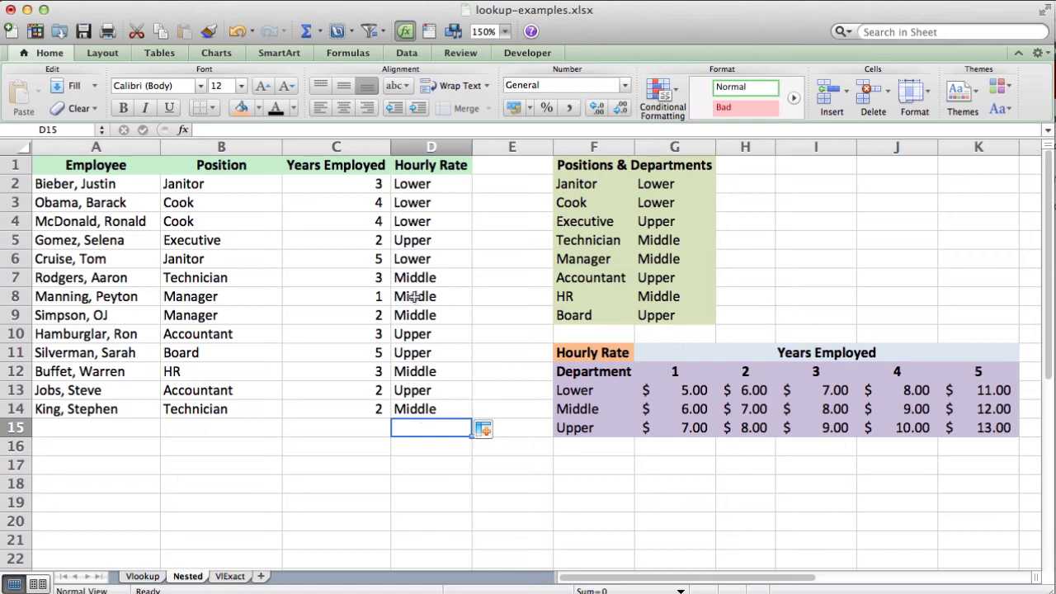
left_click(660, 205)
left_click(419, 221)
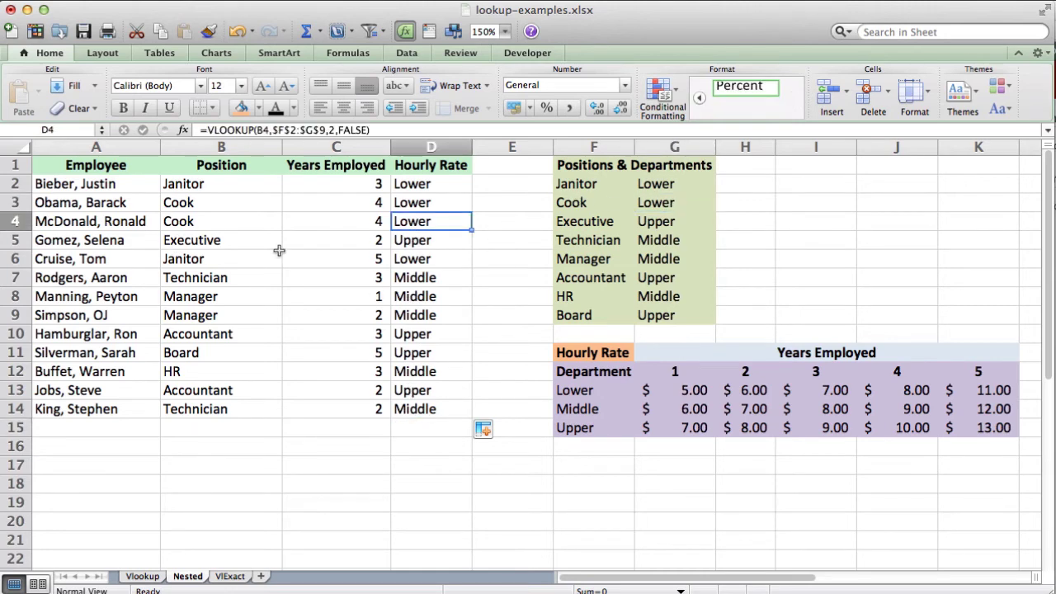
left_click(225, 241)
left_click(581, 225)
left_click(674, 224)
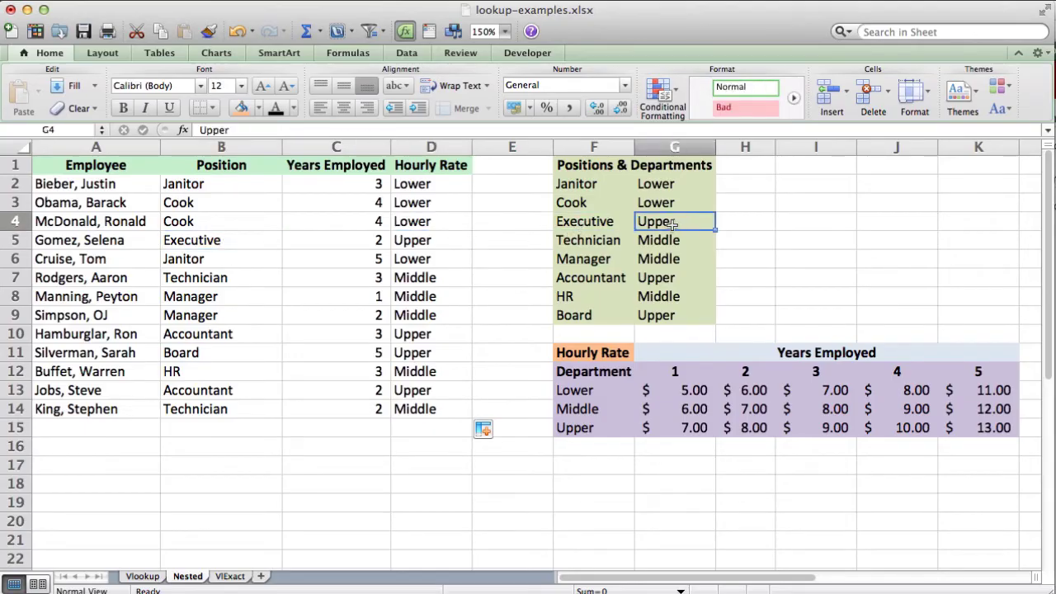
left_click(422, 241)
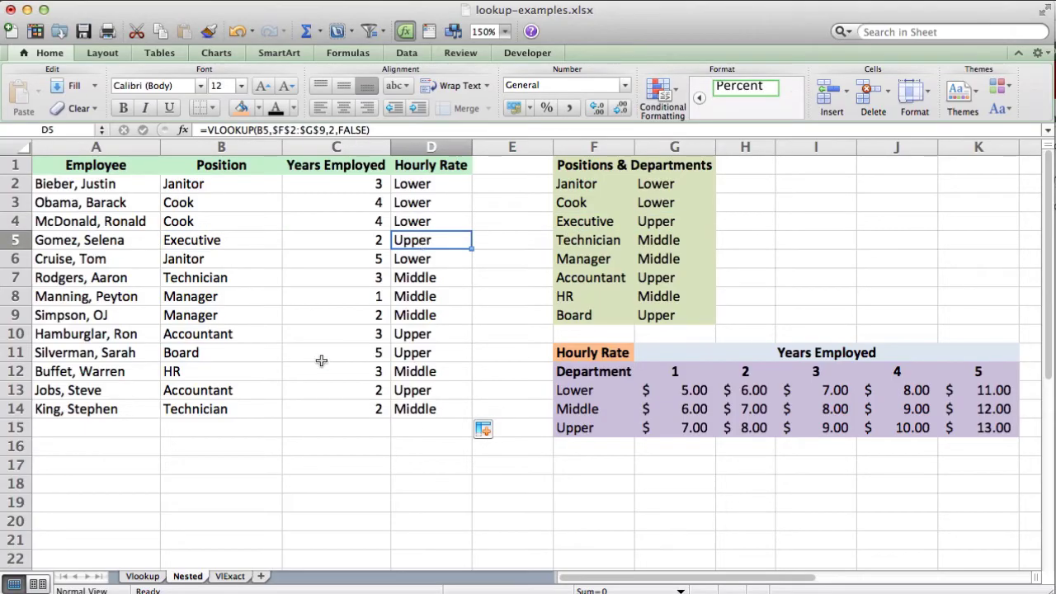
Verify the Board row in D11 returns Upper, then select D3:D14
left_click(198, 356)
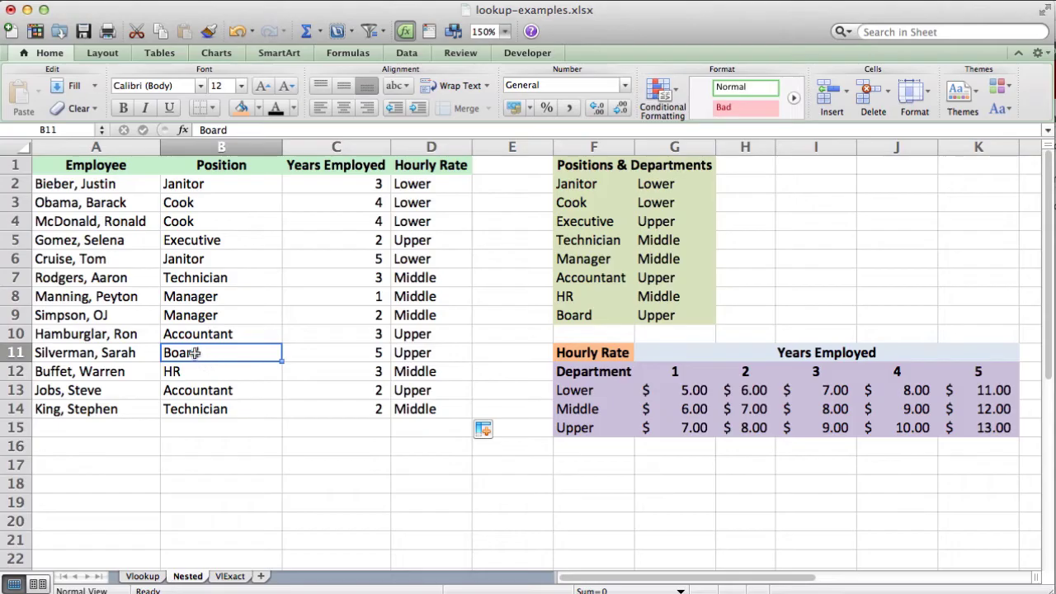
left_click(425, 352)
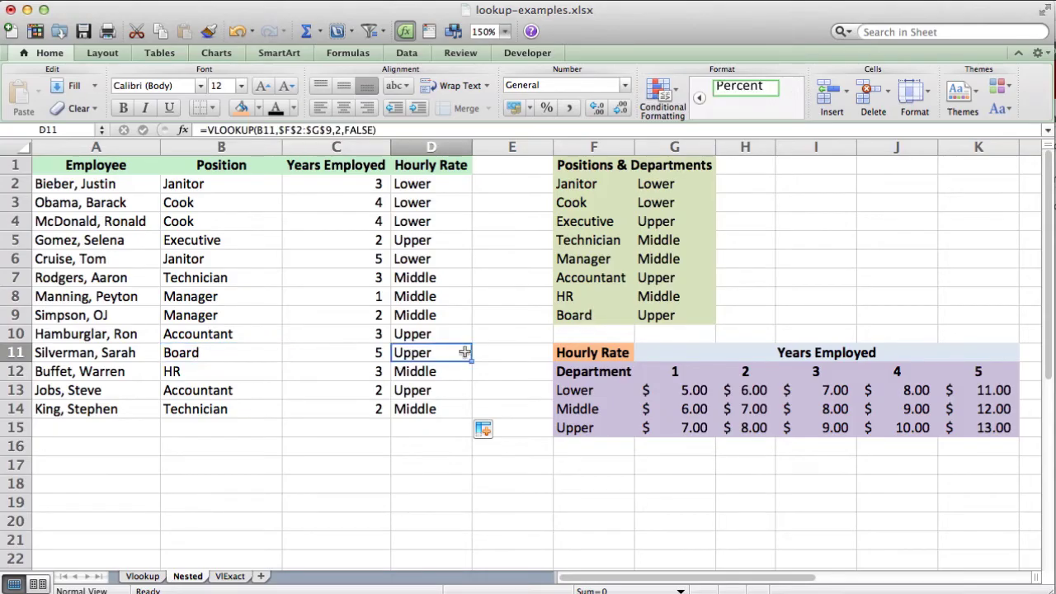
left_click(657, 321)
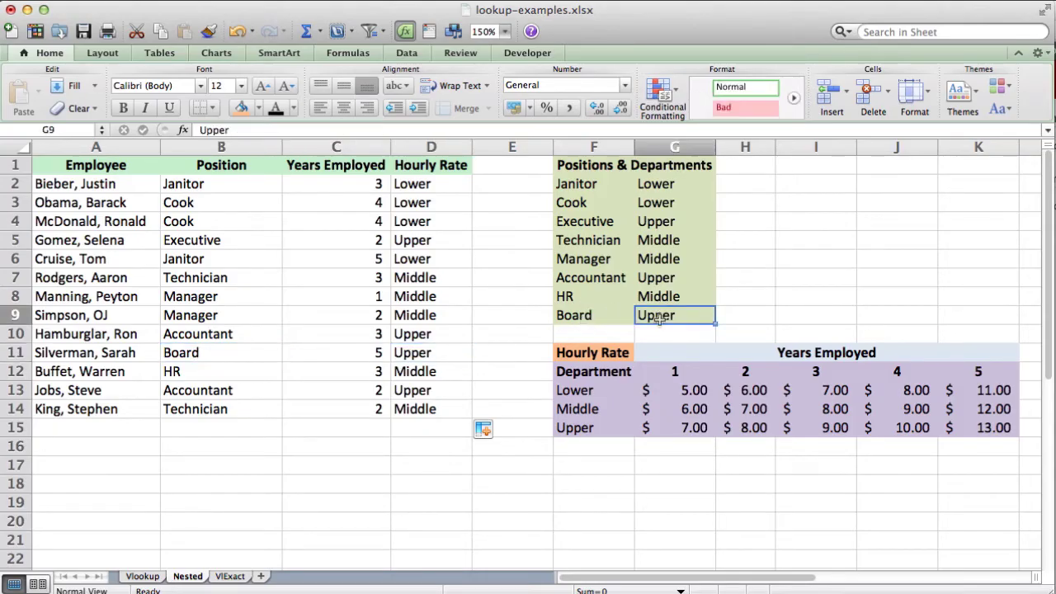
left_click(429, 425)
left_click_drag(417, 409, 421, 201)
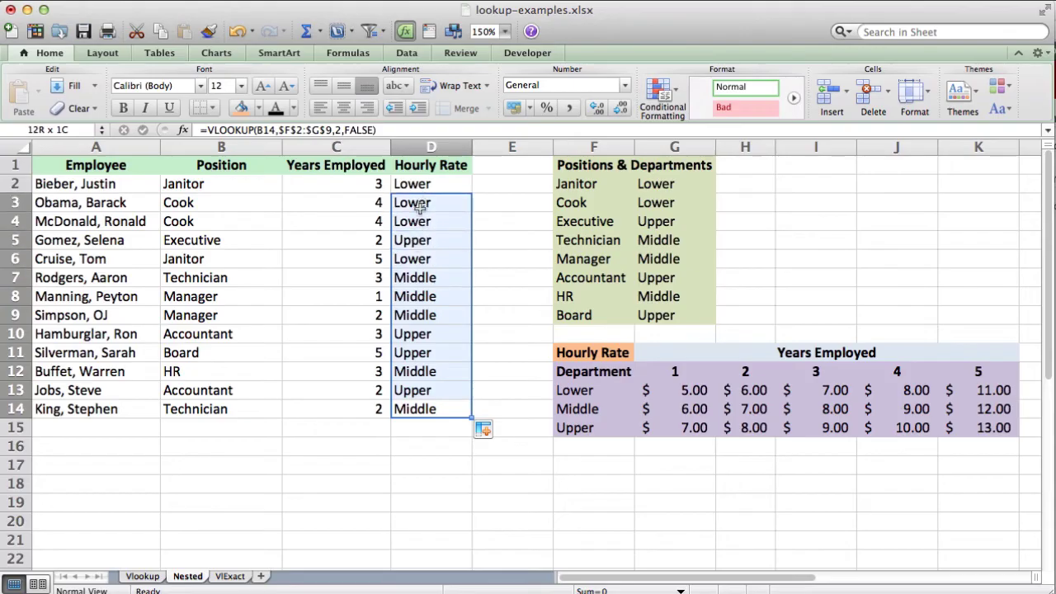
Clear the copied lookups from D3:D14 and reopen D2's formula for editing
right_click(421, 203)
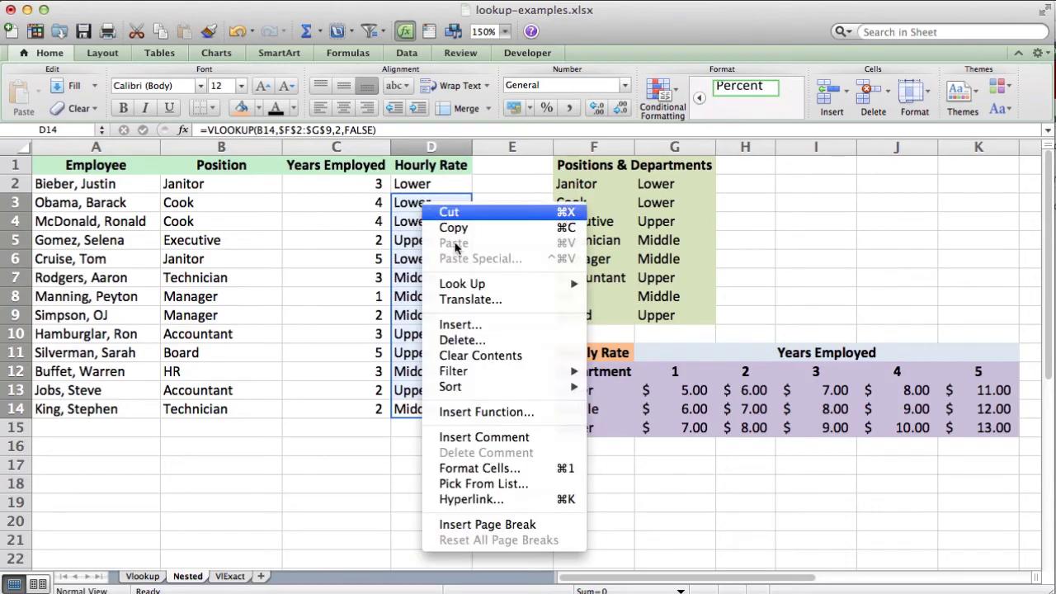
left_click(487, 356)
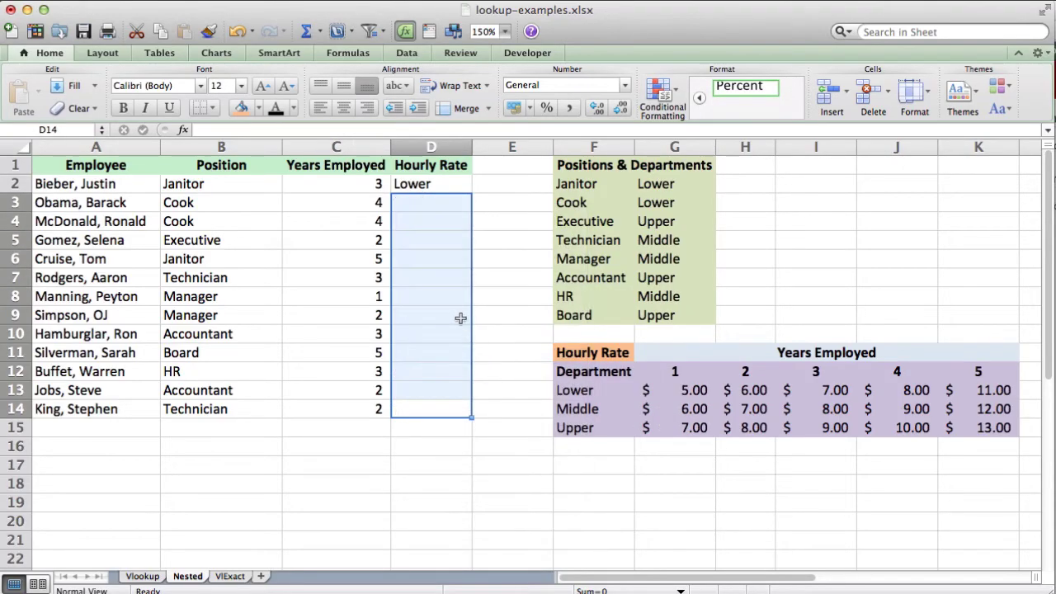
left_click(450, 258)
left_click_drag(425, 220, 425, 212)
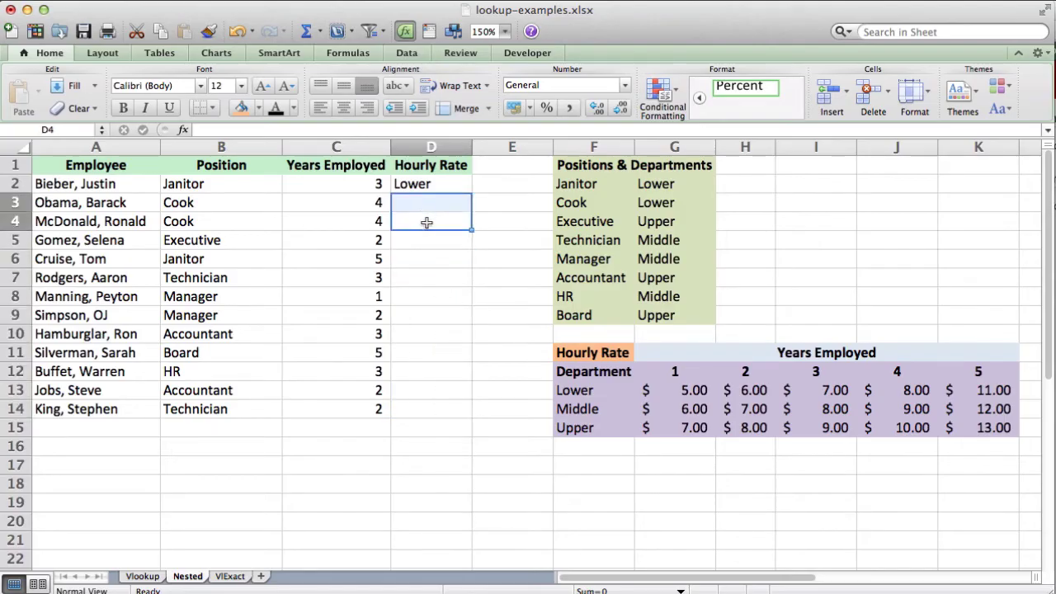
left_click(427, 218)
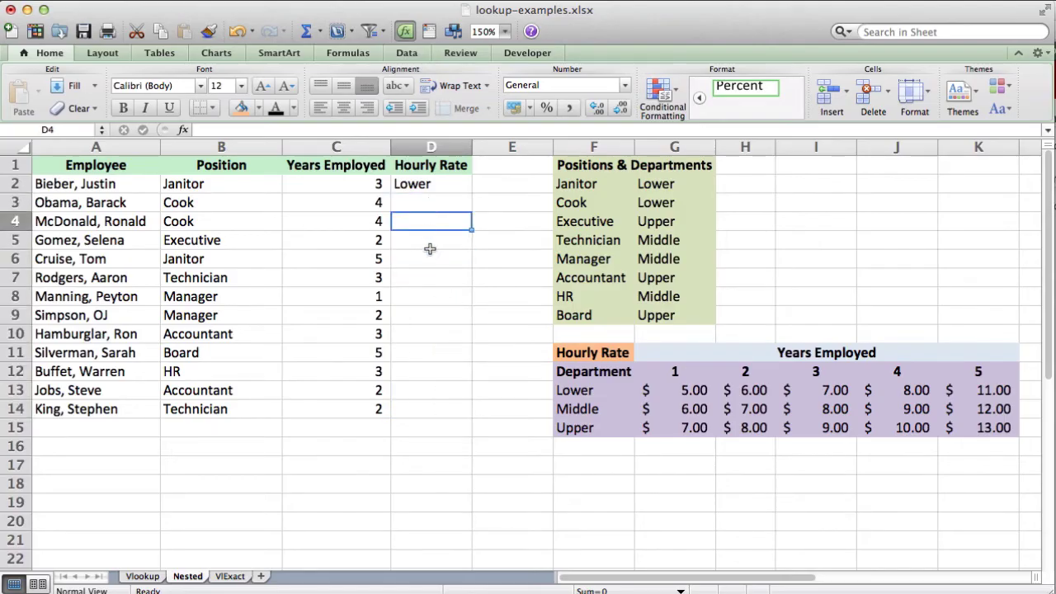
double_click(416, 186)
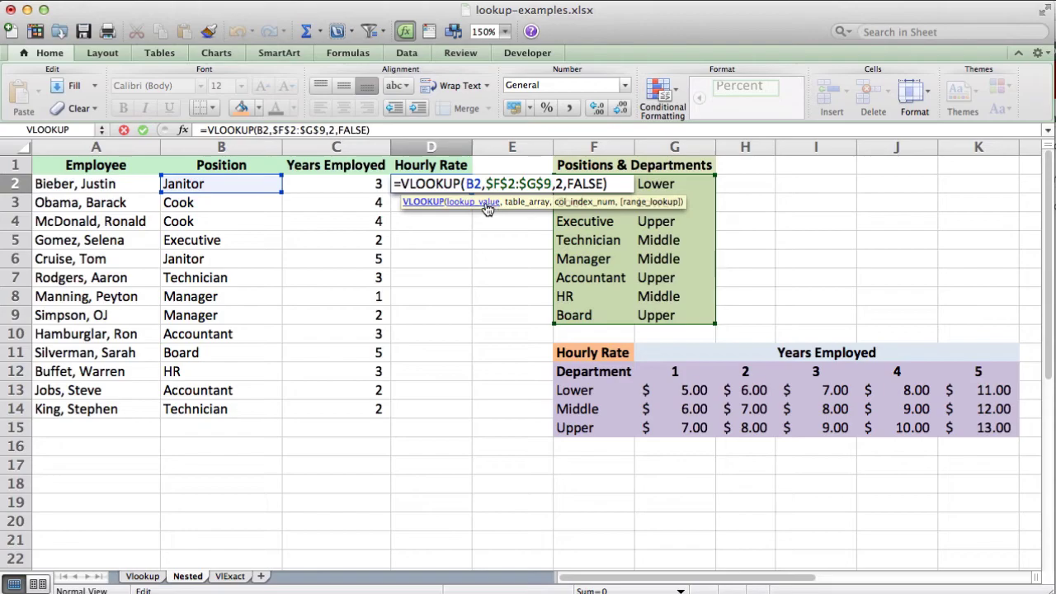
Insert vlookup( before D2's inner lookup and add a comma after FALSE)
left_click(399, 184)
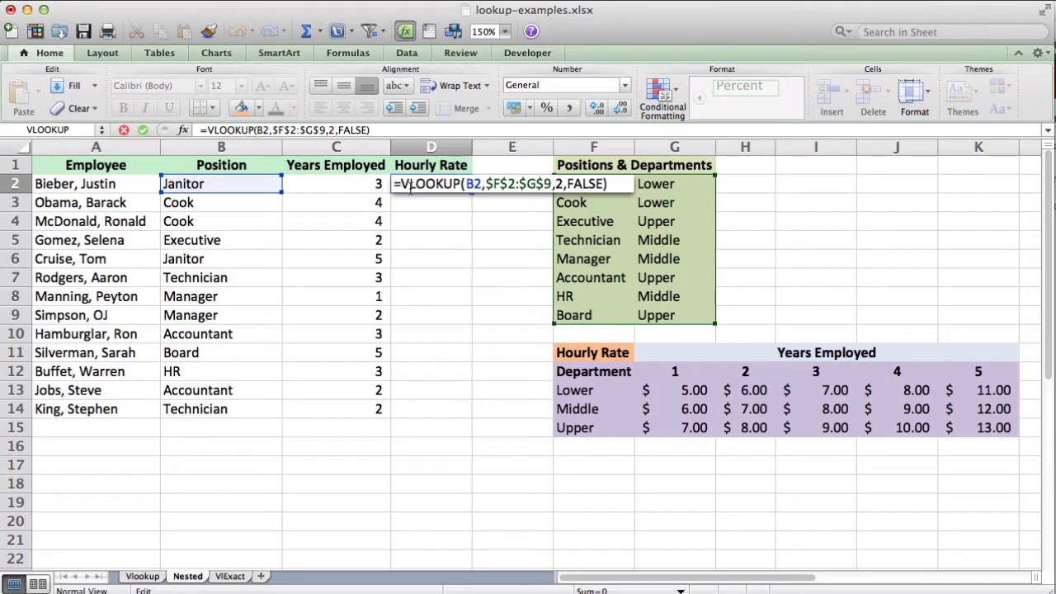
type("vpo")
key("BackSpace")
key("BackSpace")
type("lookup")
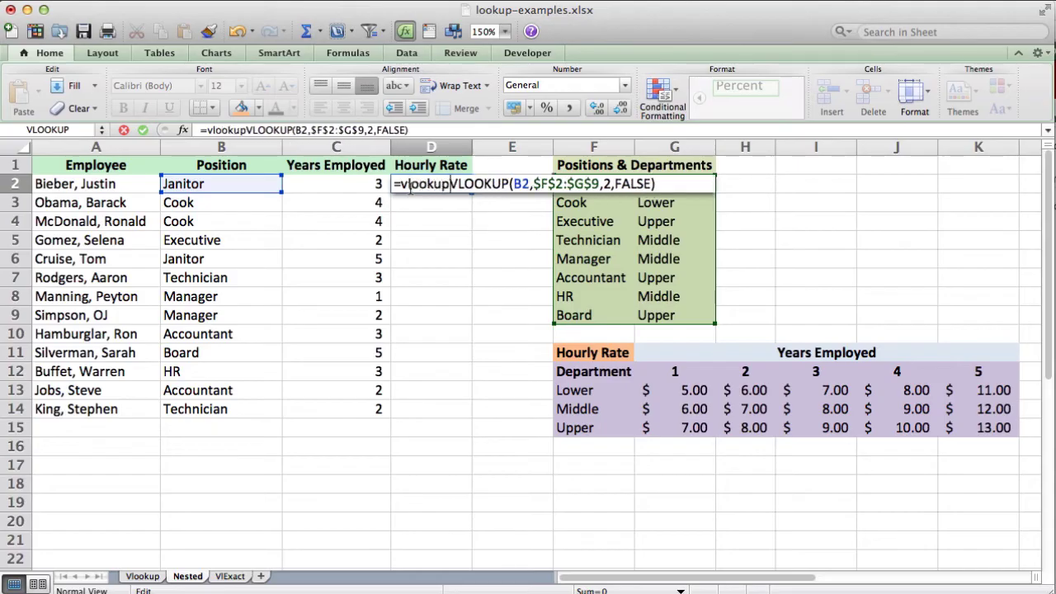
type("(")
left_click(676, 184)
type(",")
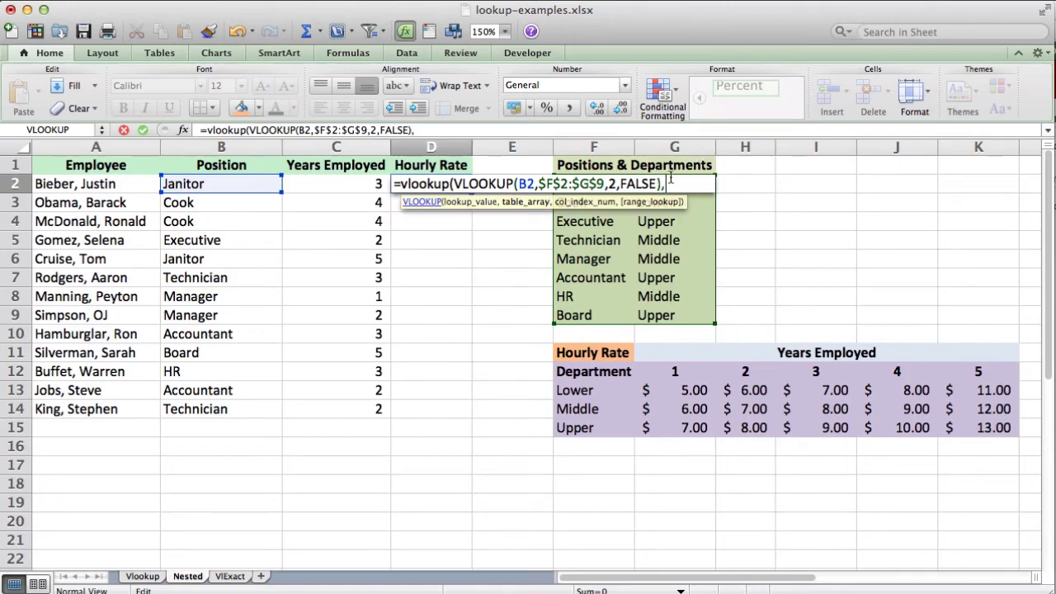
key("BackSpace")
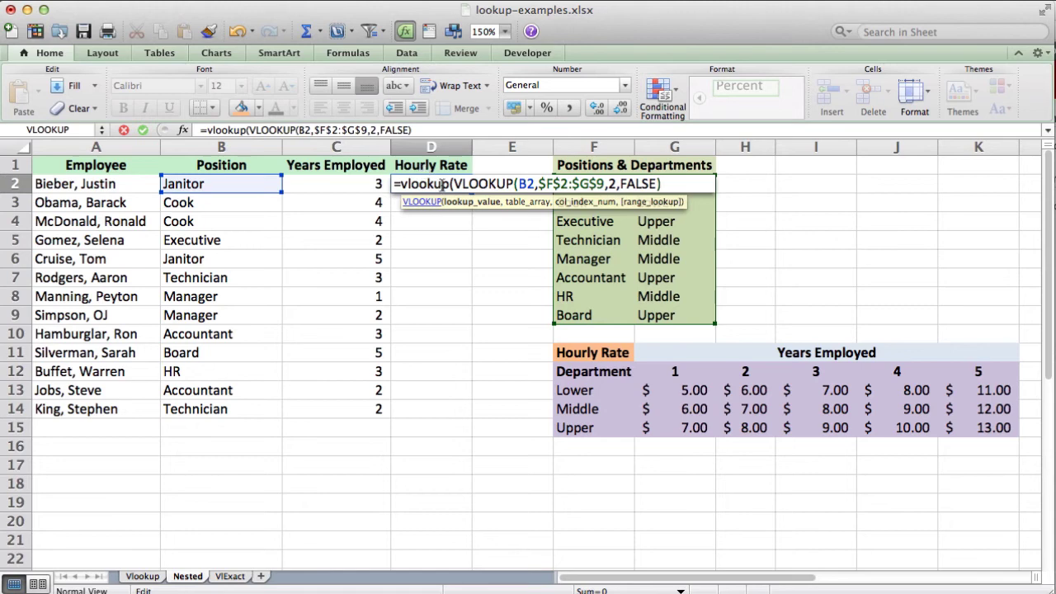
left_click(532, 183)
left_click(546, 182)
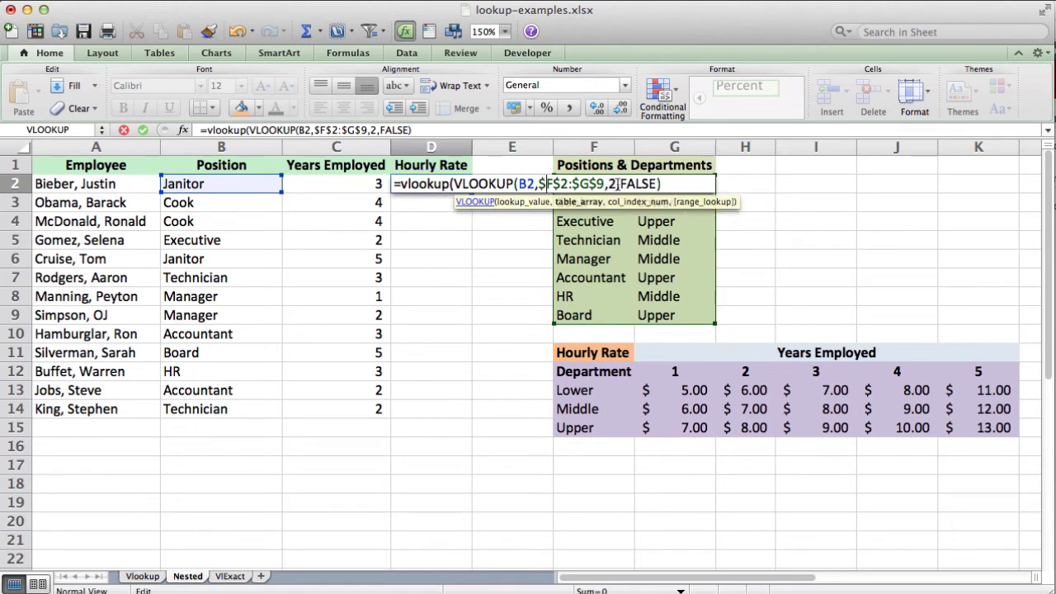
left_click(493, 184)
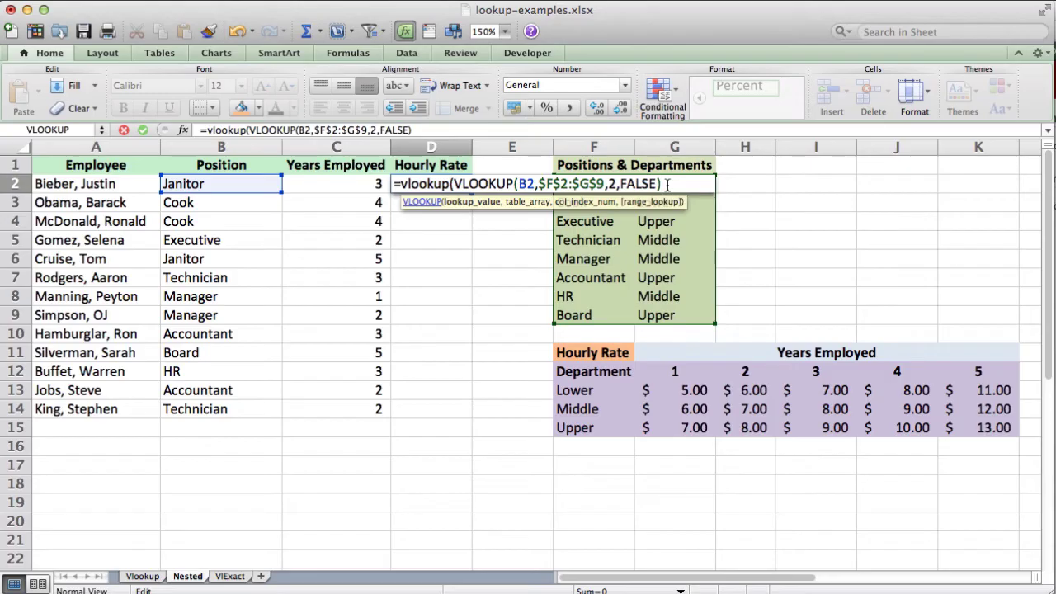
type(",")
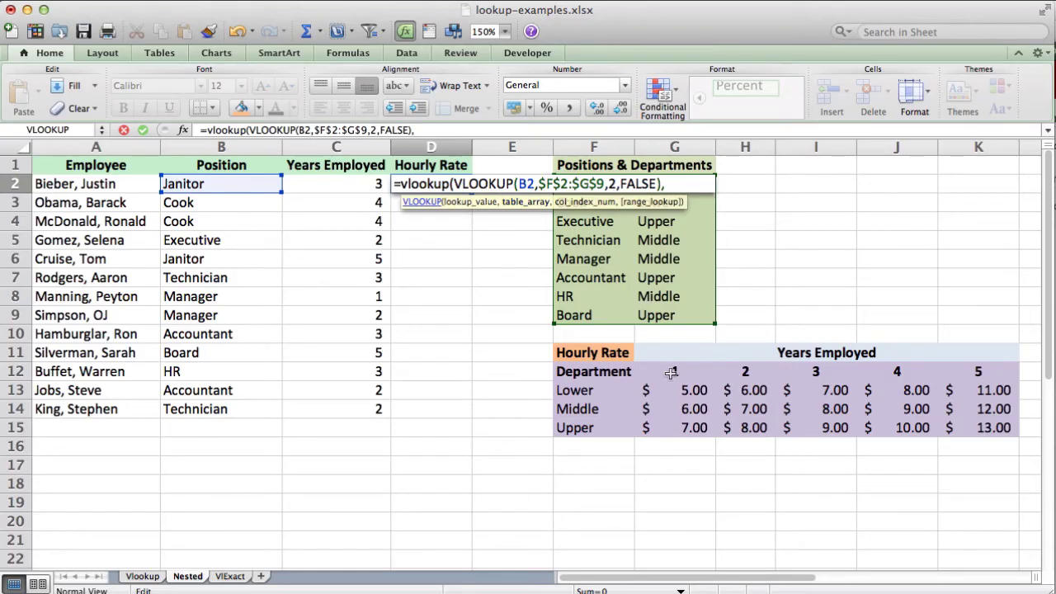
Add the rate table as the absolute range $F$12:$K$15, followed by a comma
left_click_drag(577, 372, 971, 430)
left_click_drag(666, 183, 713, 183)
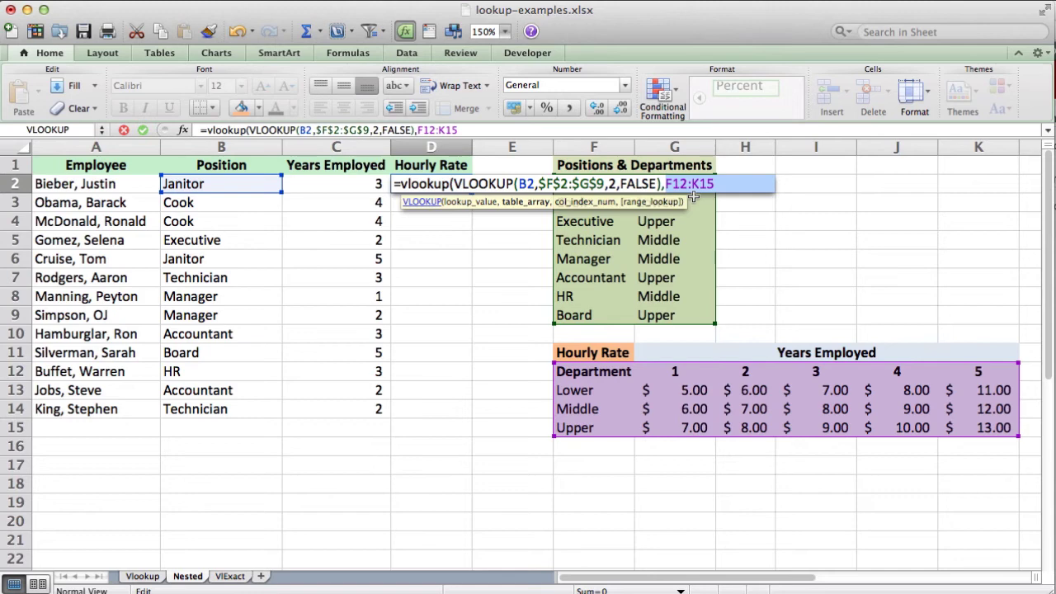
key("F4")
left_click(755, 183)
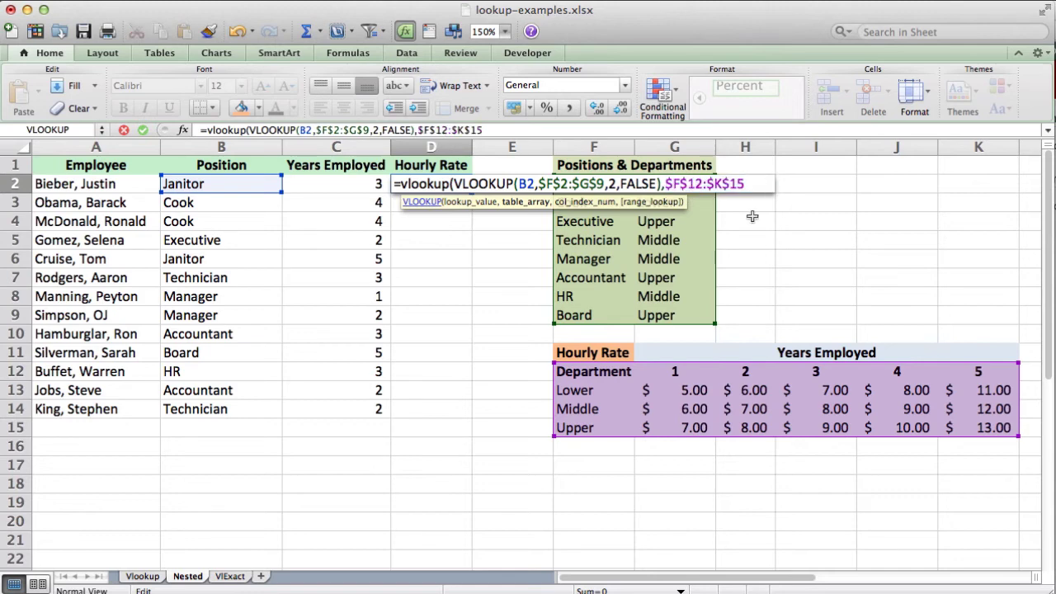
type(",")
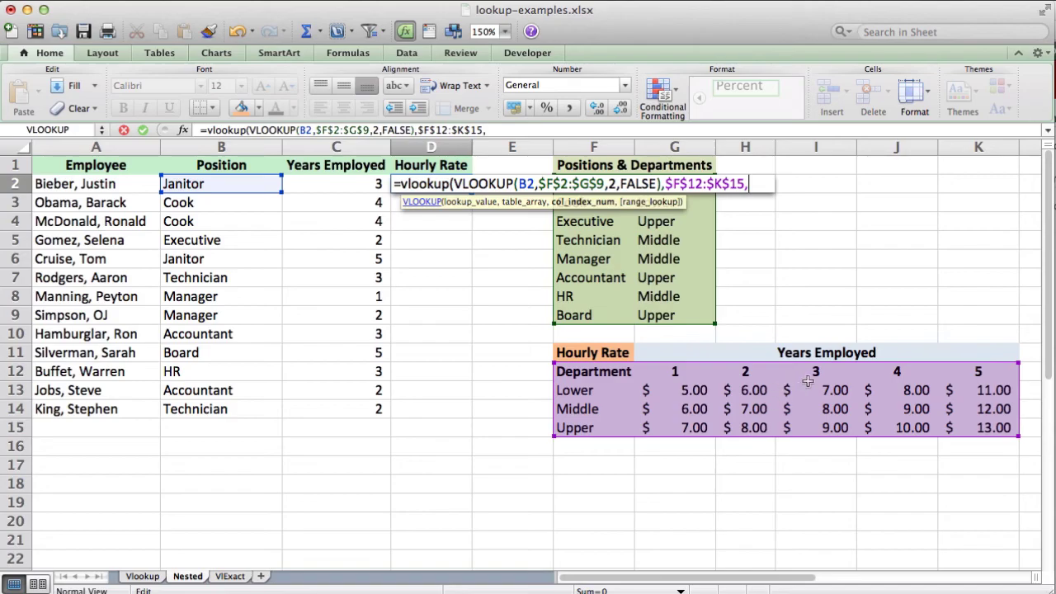
Use C2+1 as the column index with exact match, so D2 shows 7
left_click(360, 184)
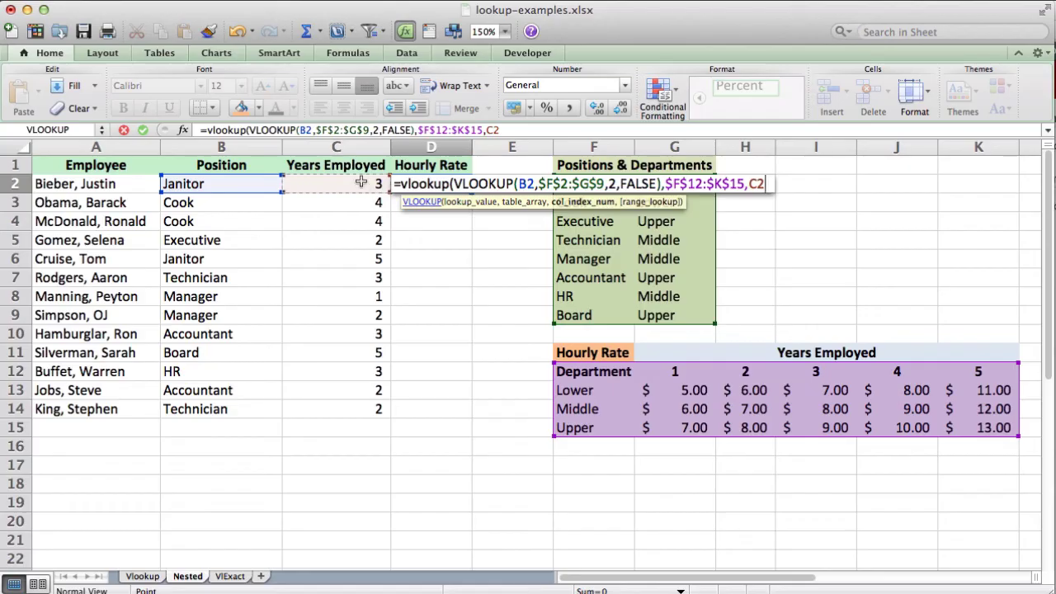
type("+")
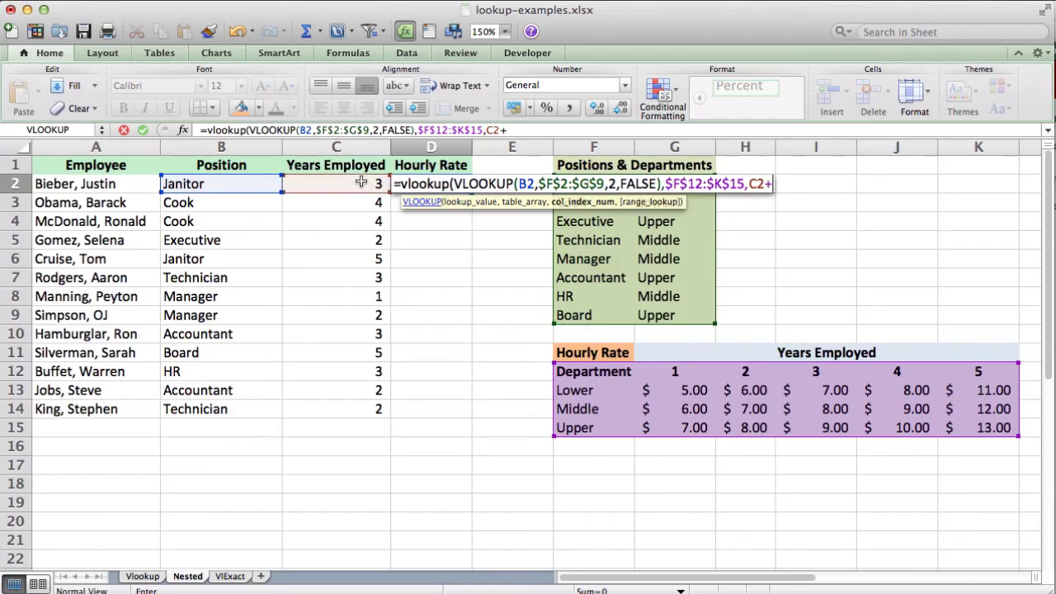
type("1")
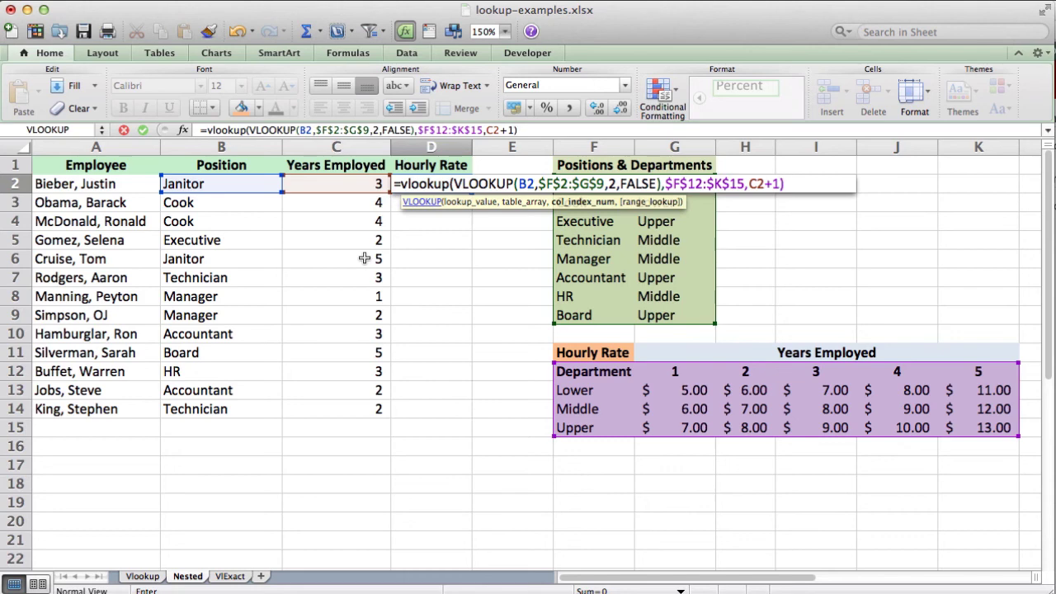
type(",false")
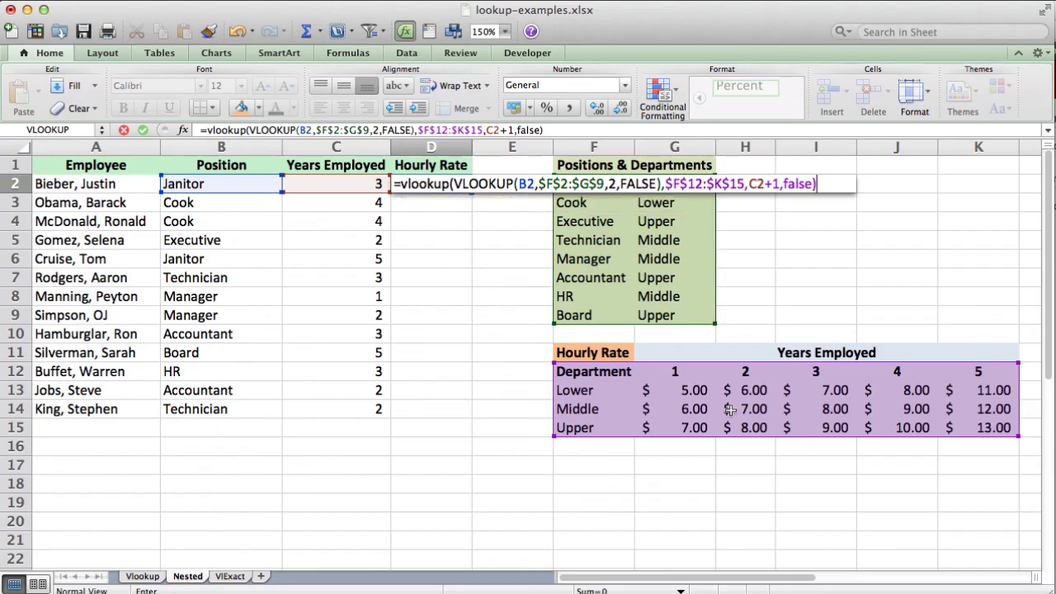
key("Return")
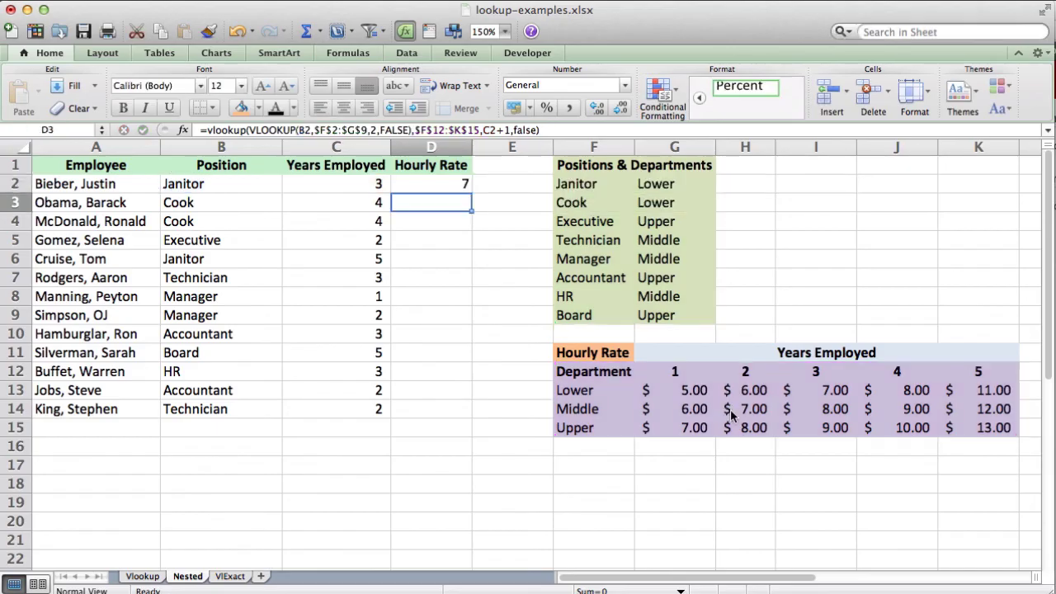
Fill D2's nested lookup down to D14, giving hourly rates from 6 to 13
left_click(448, 184)
left_click_drag(472, 192, 464, 417)
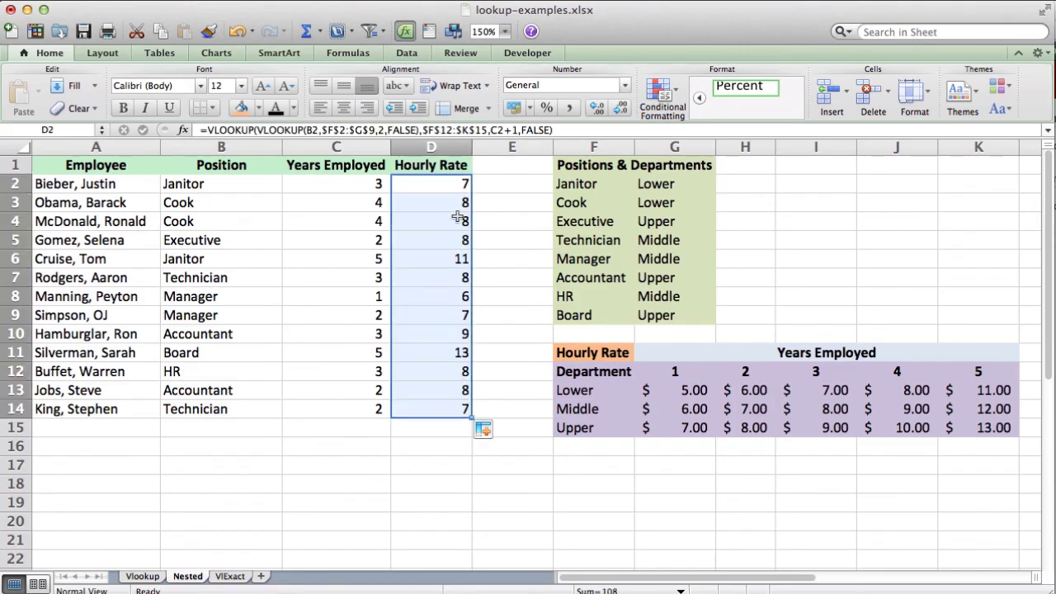
left_click(451, 454)
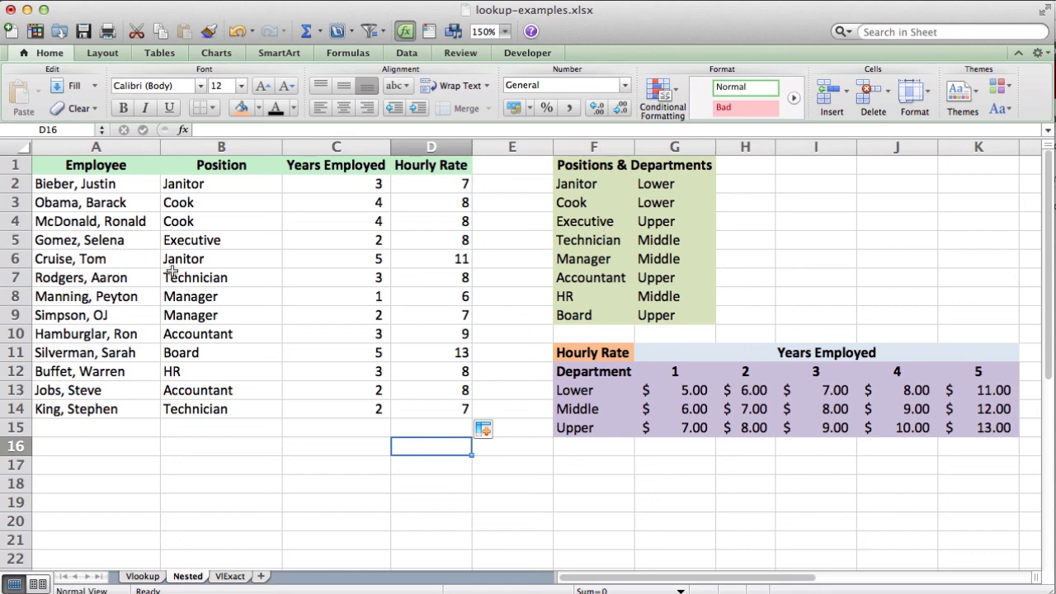
left_click(285, 258)
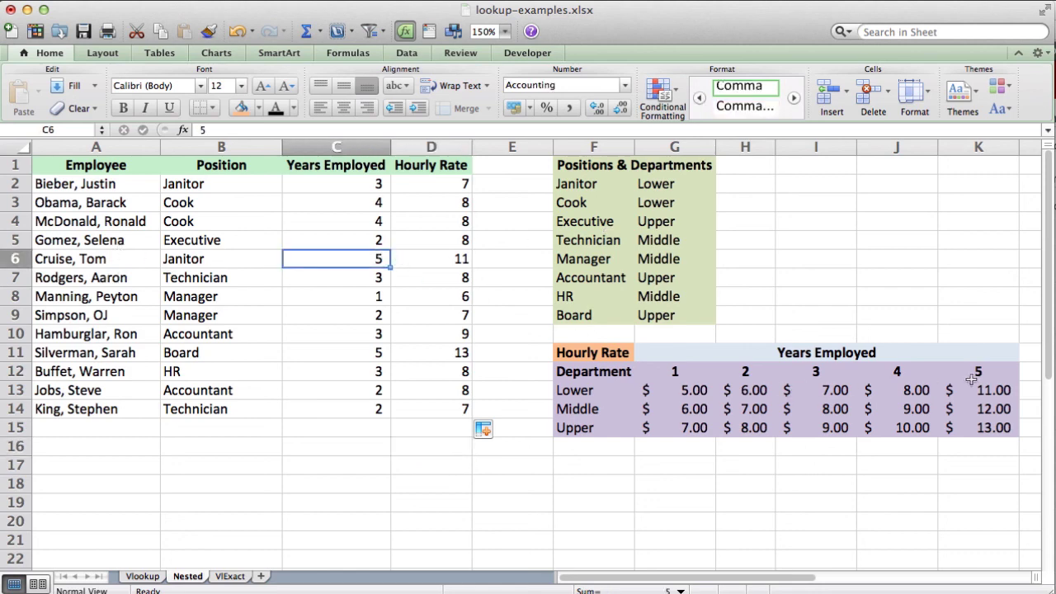
left_click(592, 391)
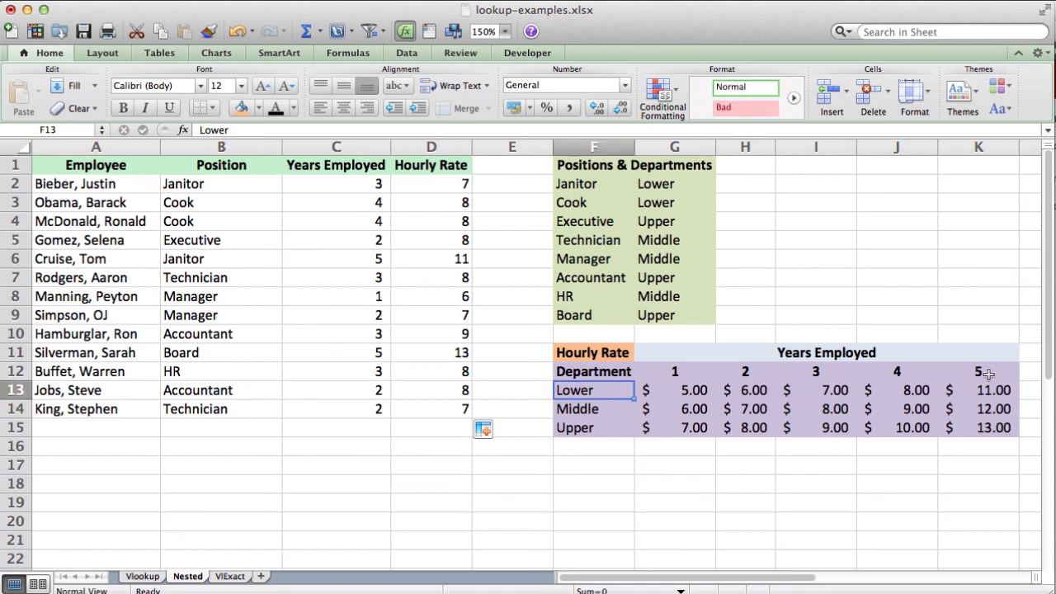
left_click(993, 390)
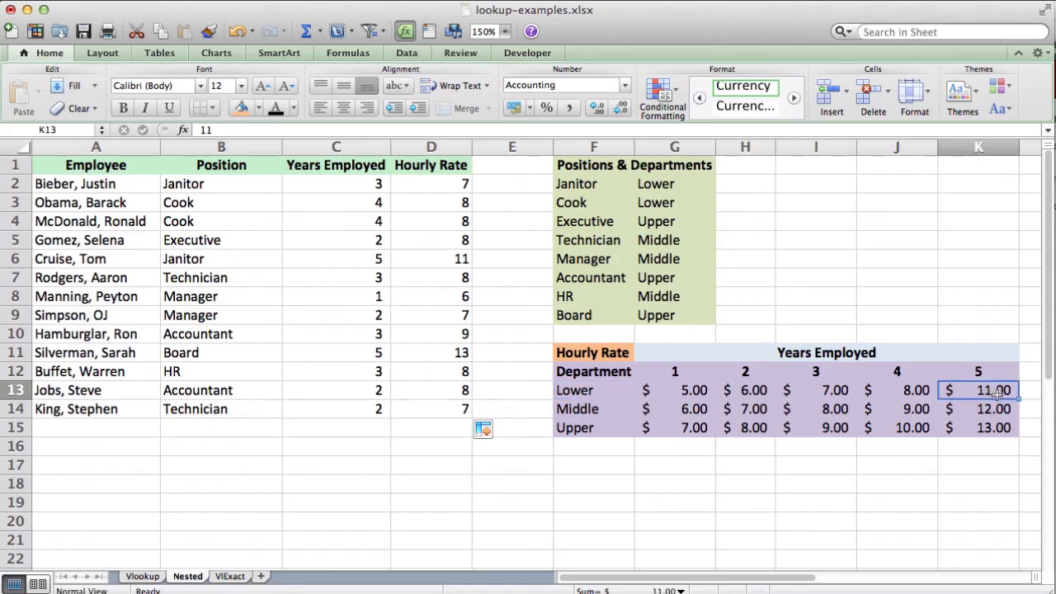
left_click(446, 470)
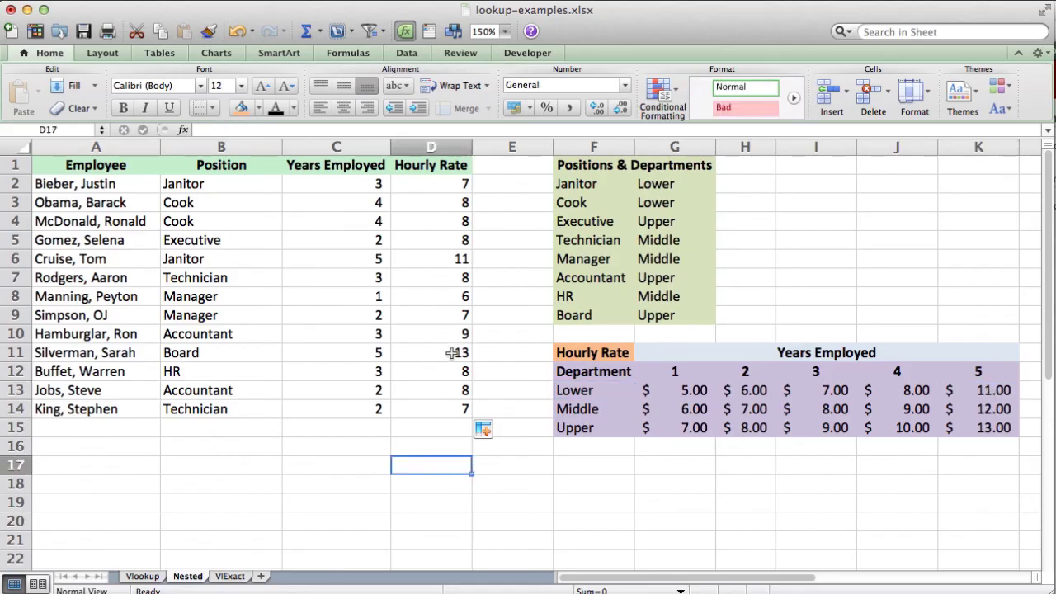
left_click(349, 466)
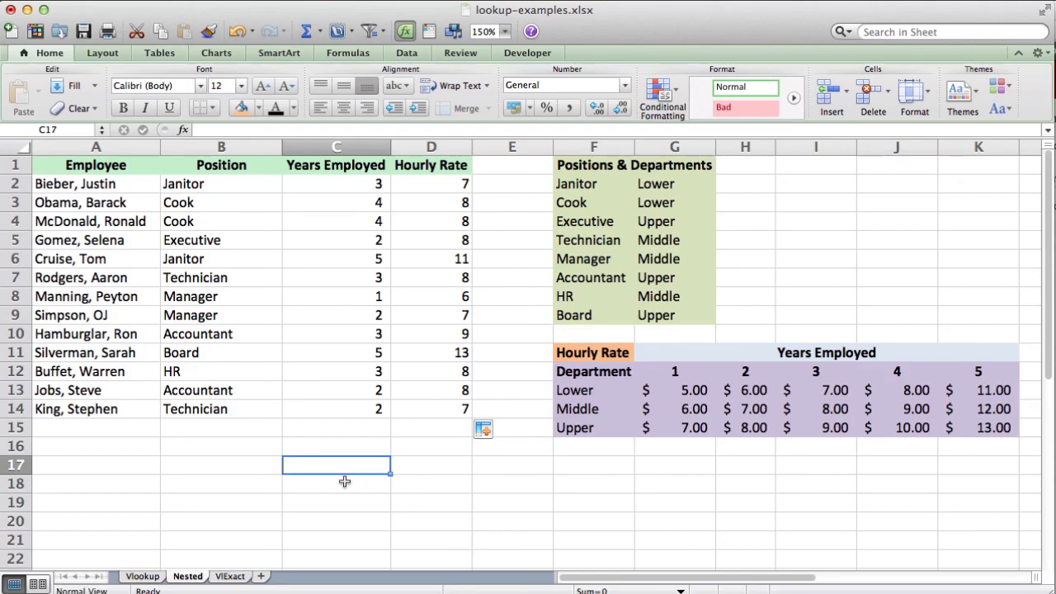